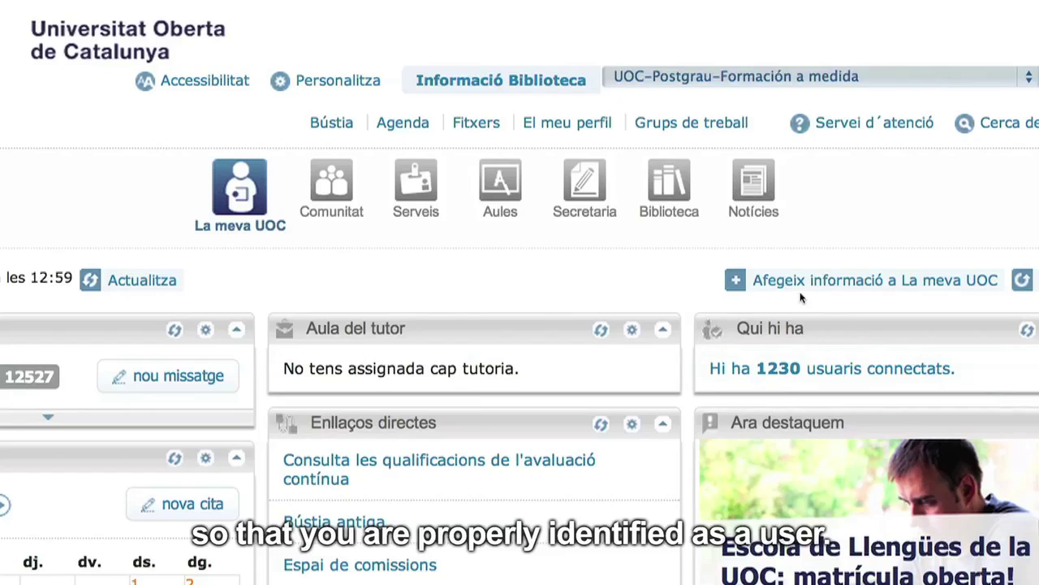
- Open the UOC Virtual Library using the Biblioteca icon in the campus top bar
{"action": "left_click", "coordinate": [674, 212]}
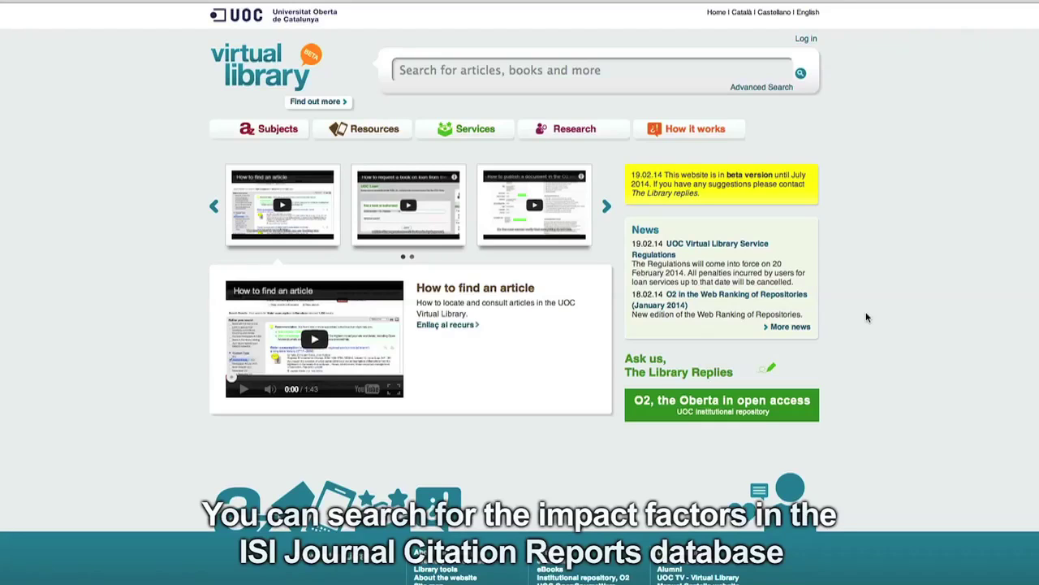
- Search the Virtual Library for 'ISI Journal citation reports'
{"action": "left_click", "coordinate": [418, 71]}
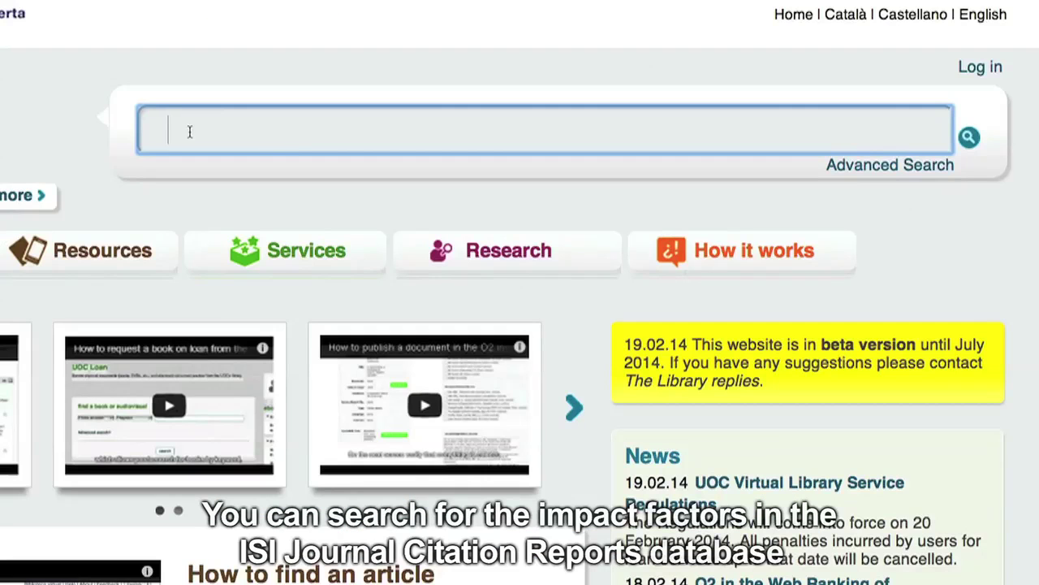
{"action": "type", "text": "ISI Journal citation repo"}
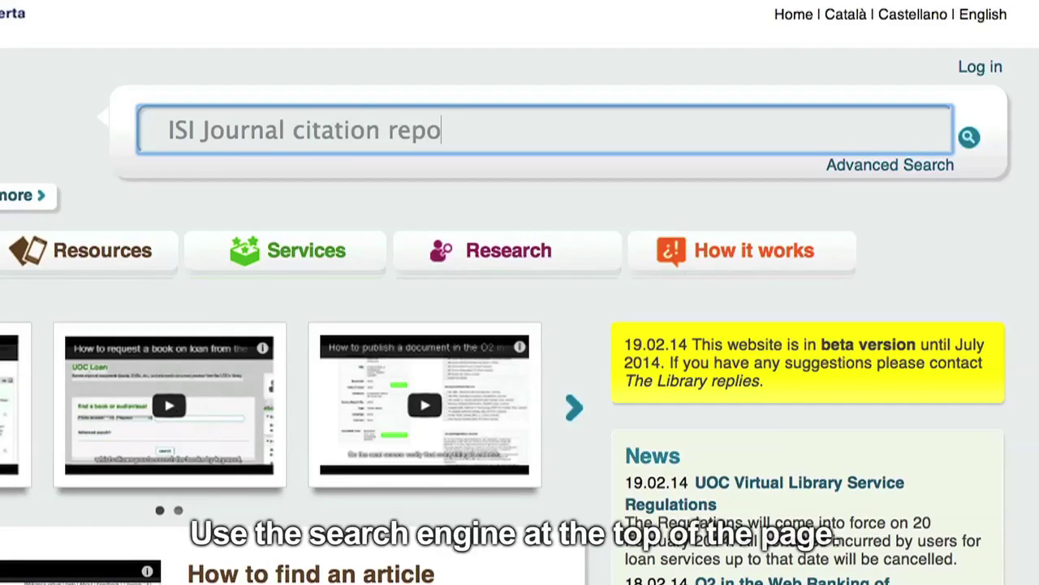
{"action": "type", "text": "rts"}
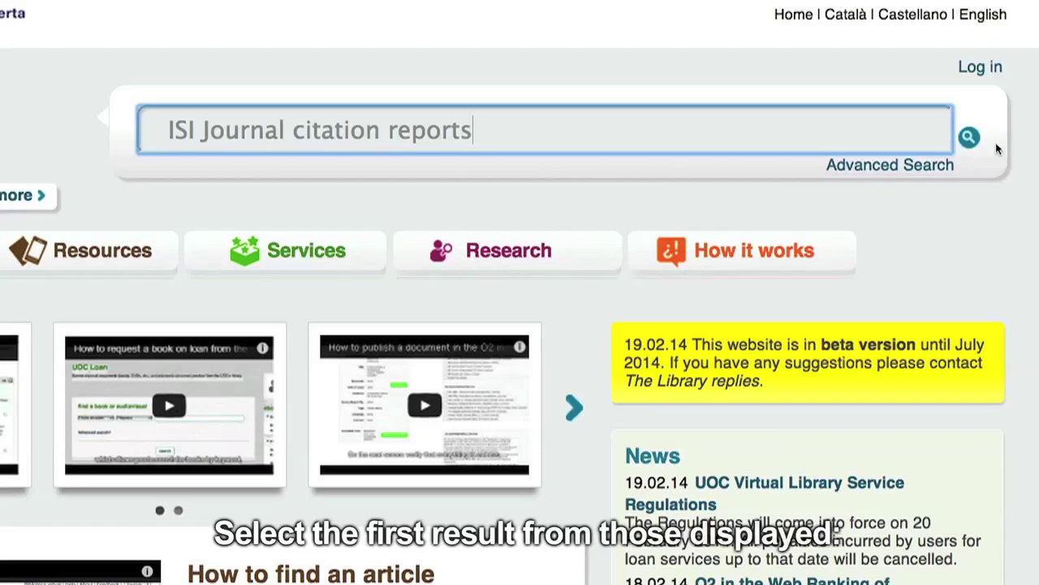
{"action": "left_click", "coordinate": [969, 138]}
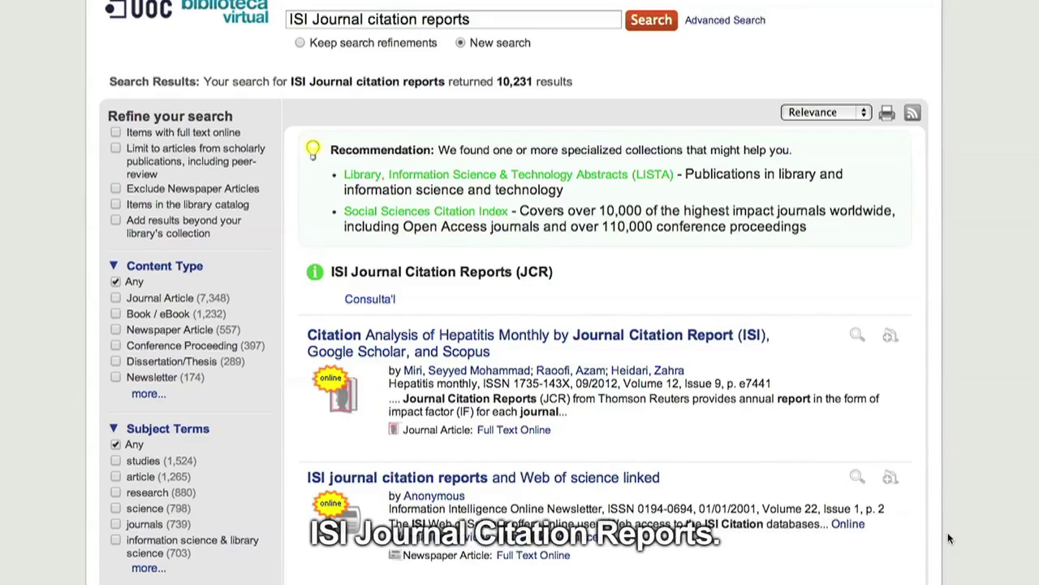
- Follow the ISI JCR resource link and submit the surname and UOC card number to sign in
{"action": "left_click", "coordinate": [372, 300]}
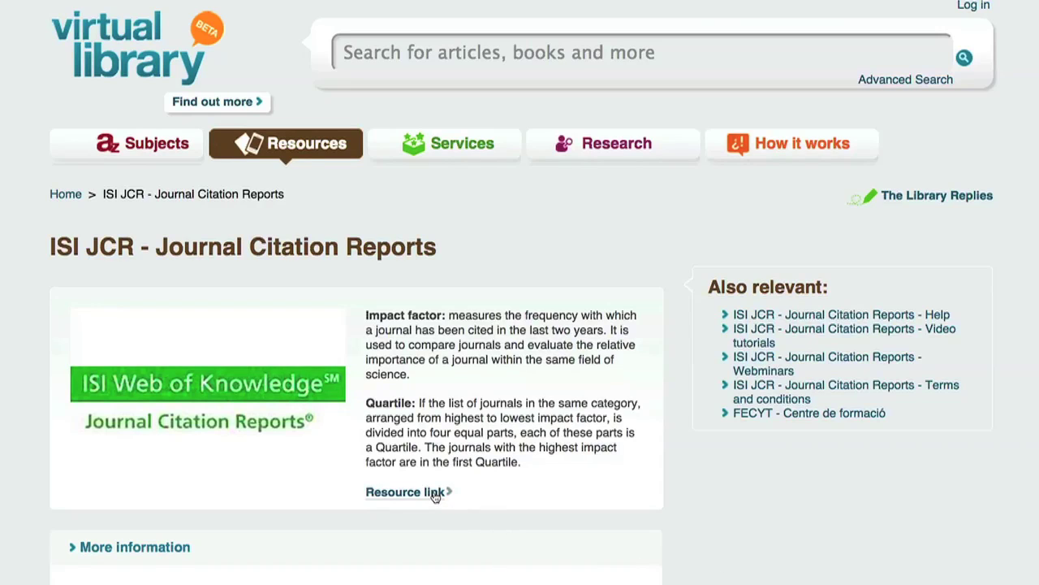
{"action": "left_click", "coordinate": [406, 492]}
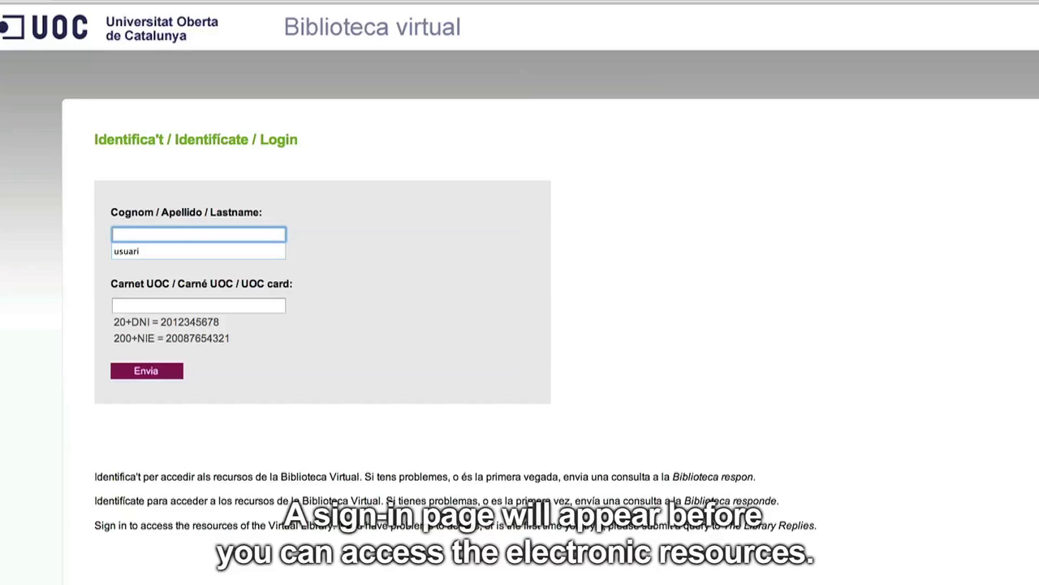
{"action": "type", "text": "usuari"}
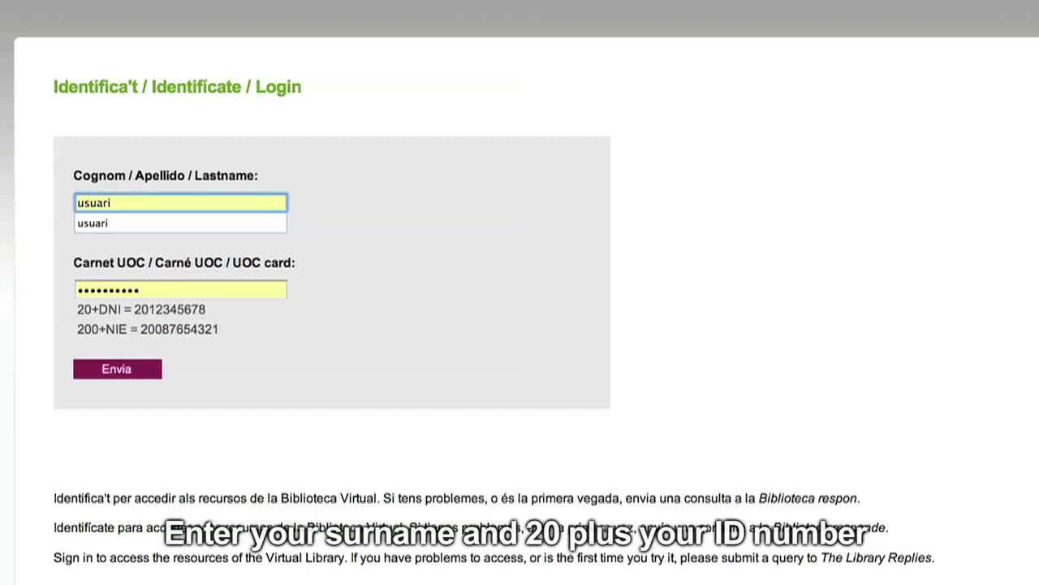
{"action": "left_click", "coordinate": [116, 369]}
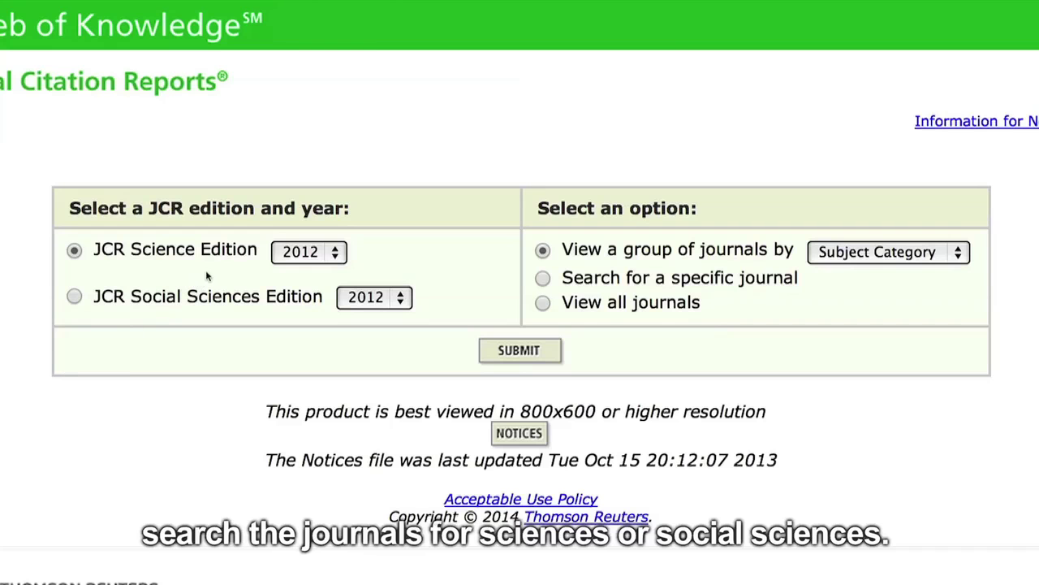
- Look over the JCR edition, year and journal-view options on the JCR home page
{"action": "left_click_drag", "start_coordinate": [257, 251], "coordinate": [92, 251]}
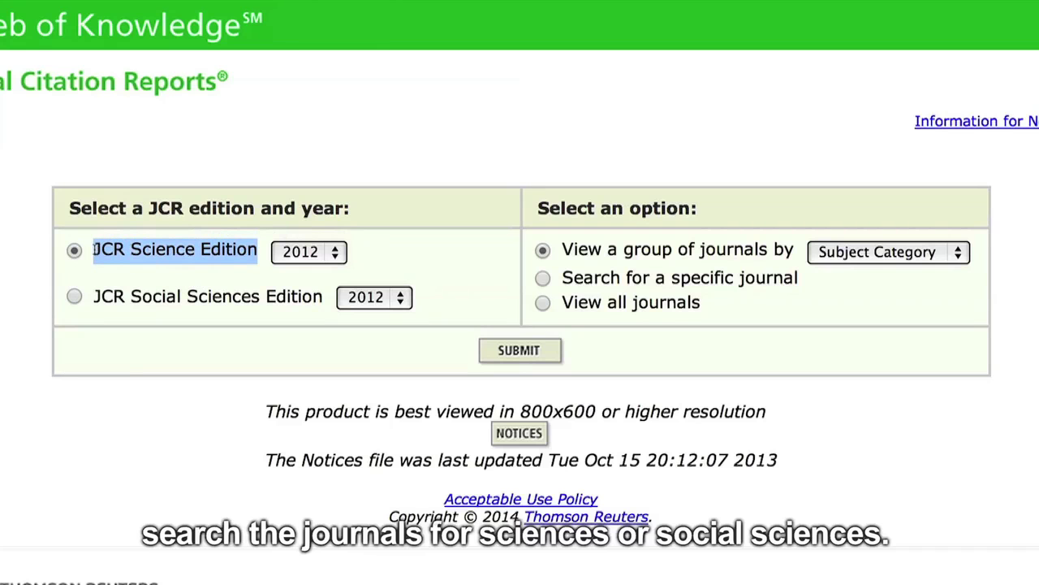
{"action": "left_click_drag", "start_coordinate": [91, 298], "coordinate": [322, 299]}
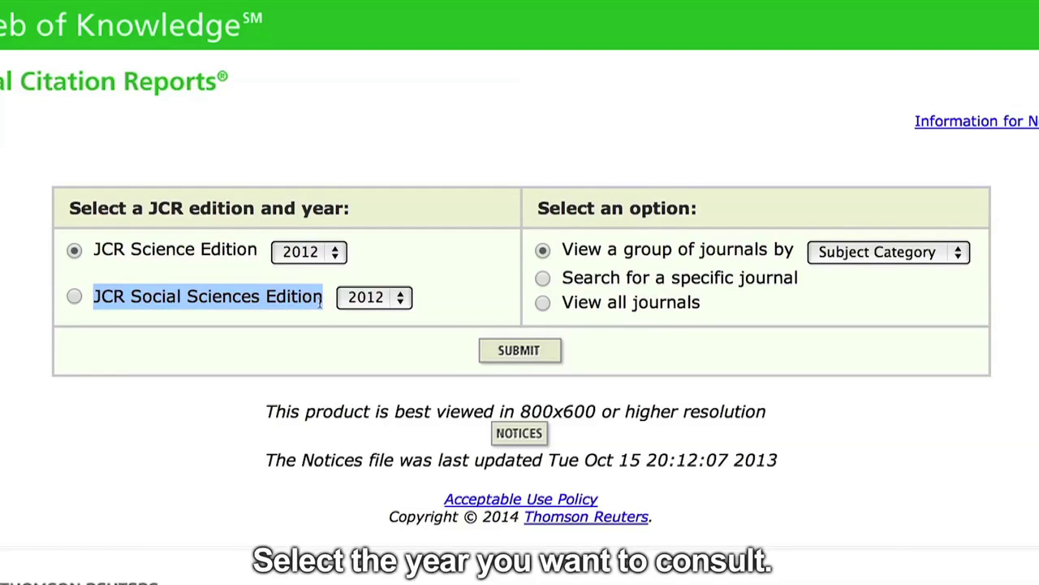
{"action": "left_click", "coordinate": [398, 300]}
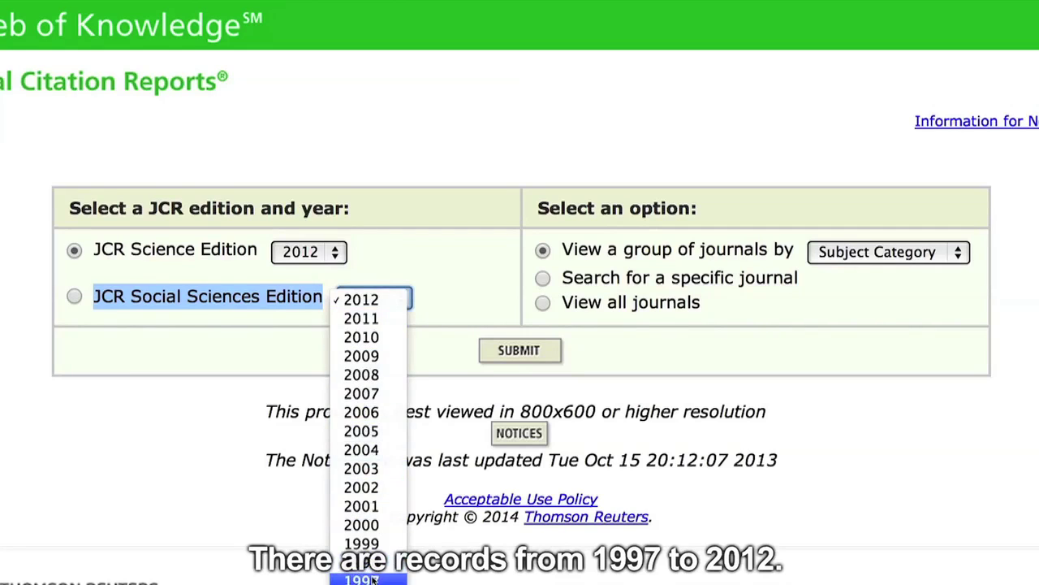
{"action": "left_click", "coordinate": [386, 298]}
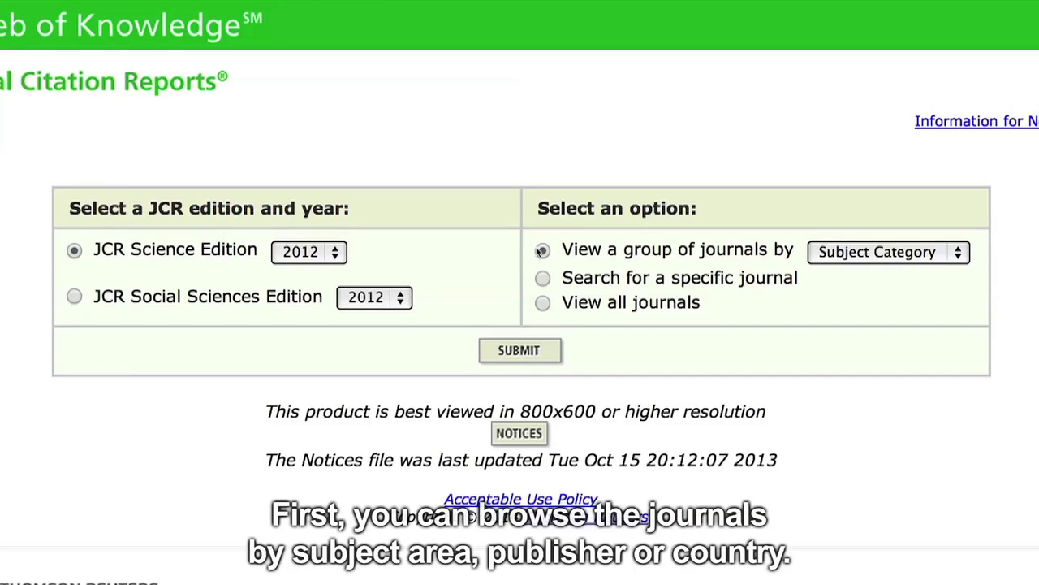
{"action": "left_click_drag", "start_coordinate": [558, 250], "coordinate": [793, 250]}
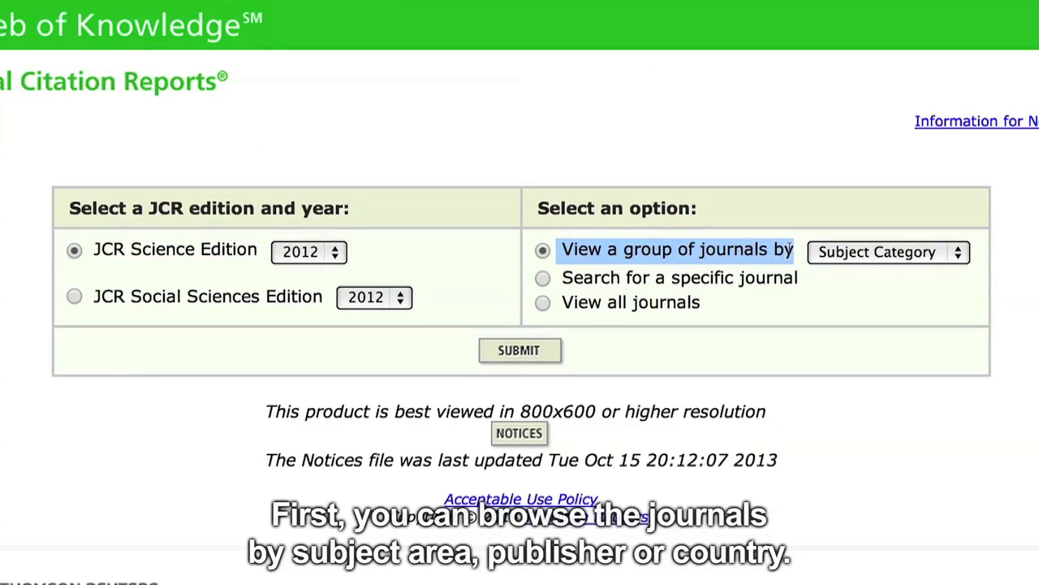
{"action": "left_click", "coordinate": [960, 253]}
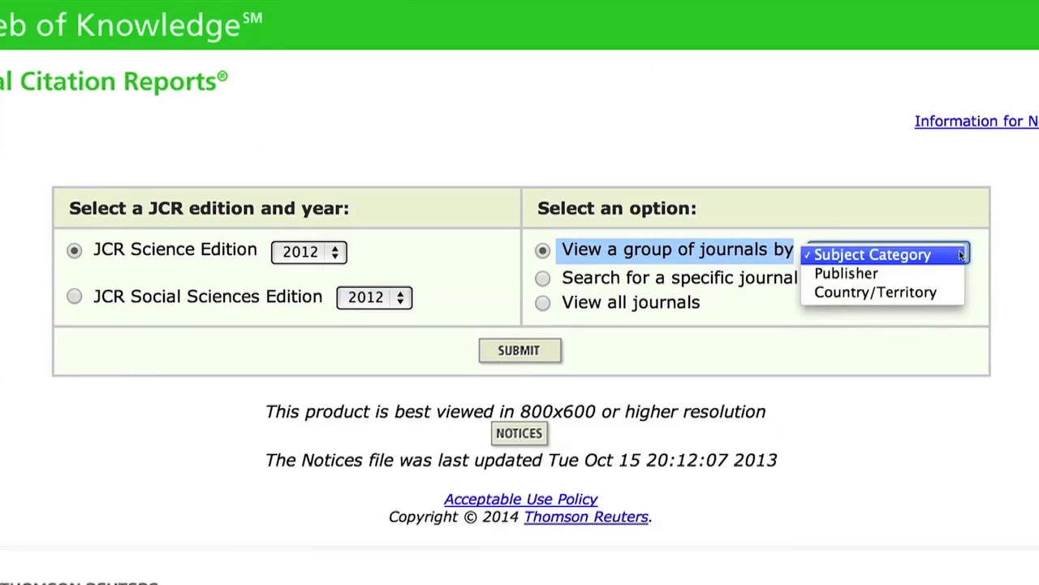
{"action": "left_click", "coordinate": [936, 255]}
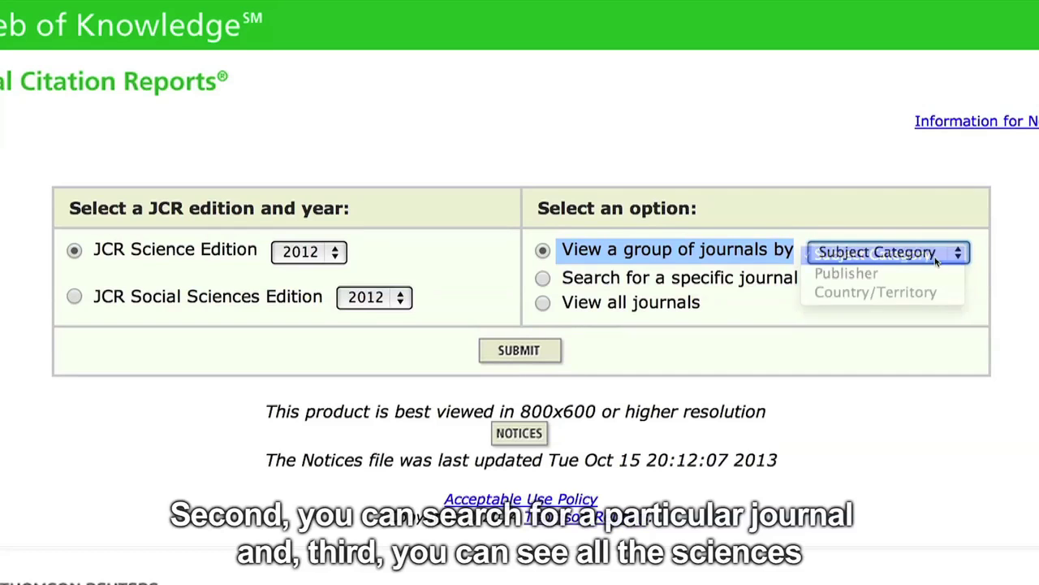
{"action": "left_click_drag", "start_coordinate": [562, 278], "coordinate": [800, 279]}
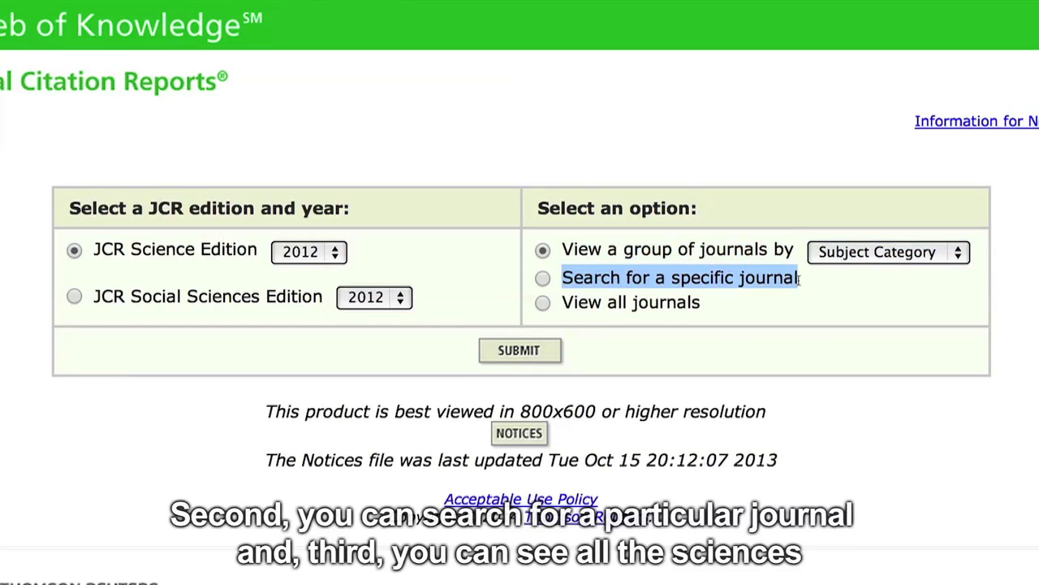
{"action": "left_click_drag", "start_coordinate": [562, 302], "coordinate": [700, 303]}
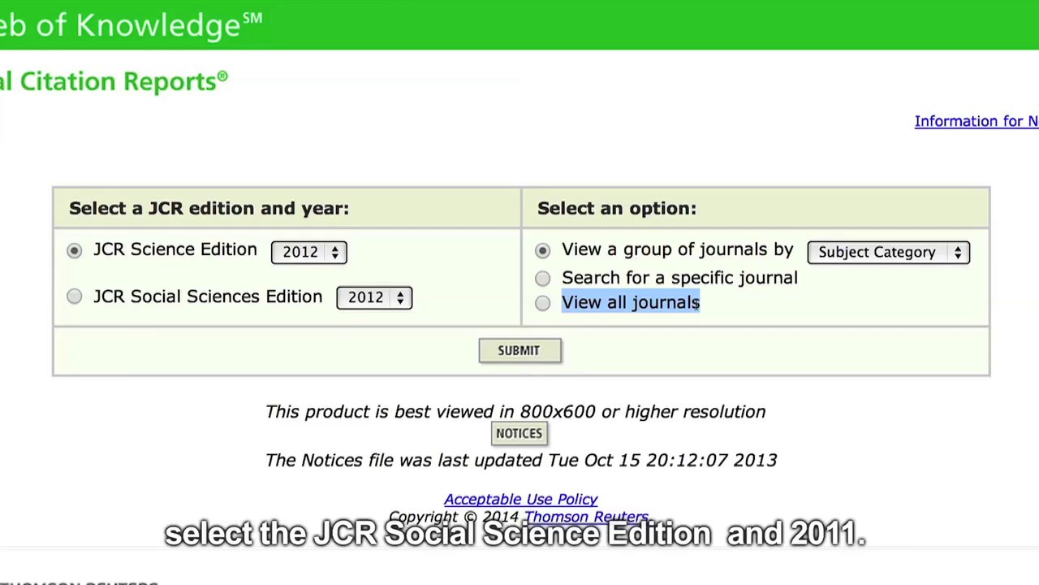
- Choose the 2011 JCR Social Sciences Edition with 'Search for a specific journal' and submit
{"action": "left_click", "coordinate": [74, 297]}
{"action": "left_click", "coordinate": [397, 299]}
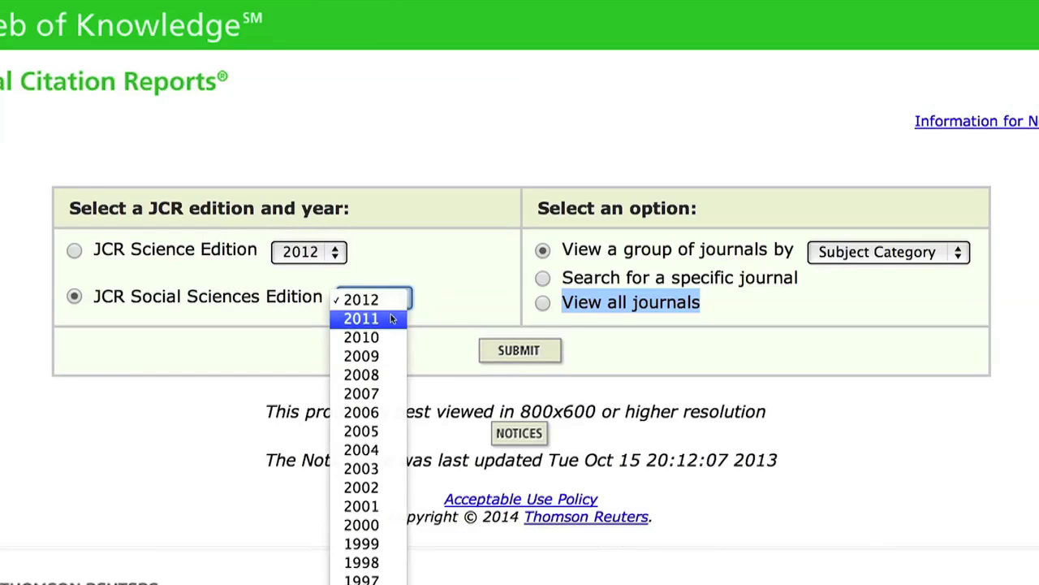
{"action": "left_click", "coordinate": [390, 318]}
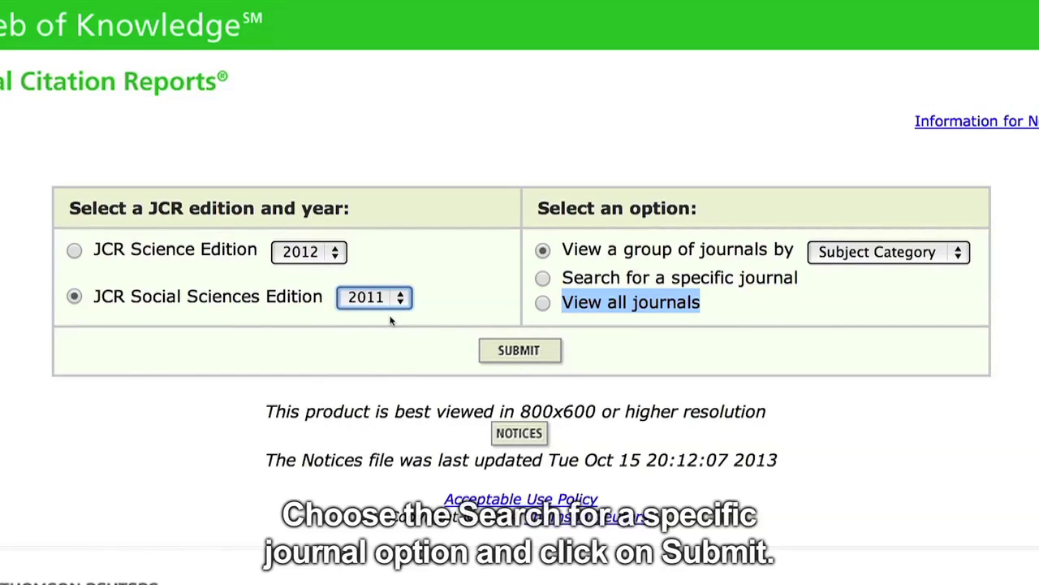
{"action": "left_click", "coordinate": [390, 321]}
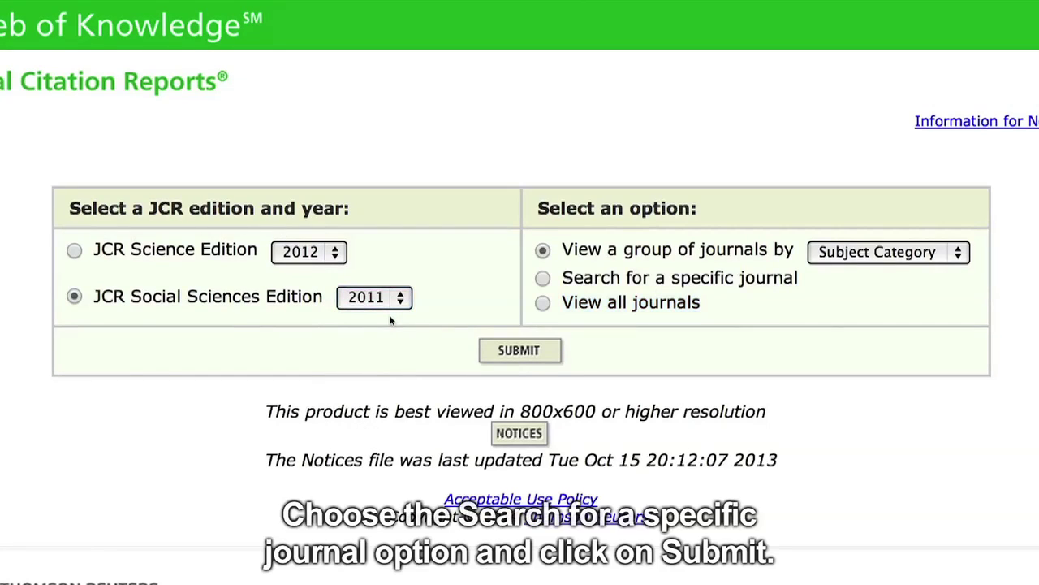
{"action": "left_click", "coordinate": [543, 278]}
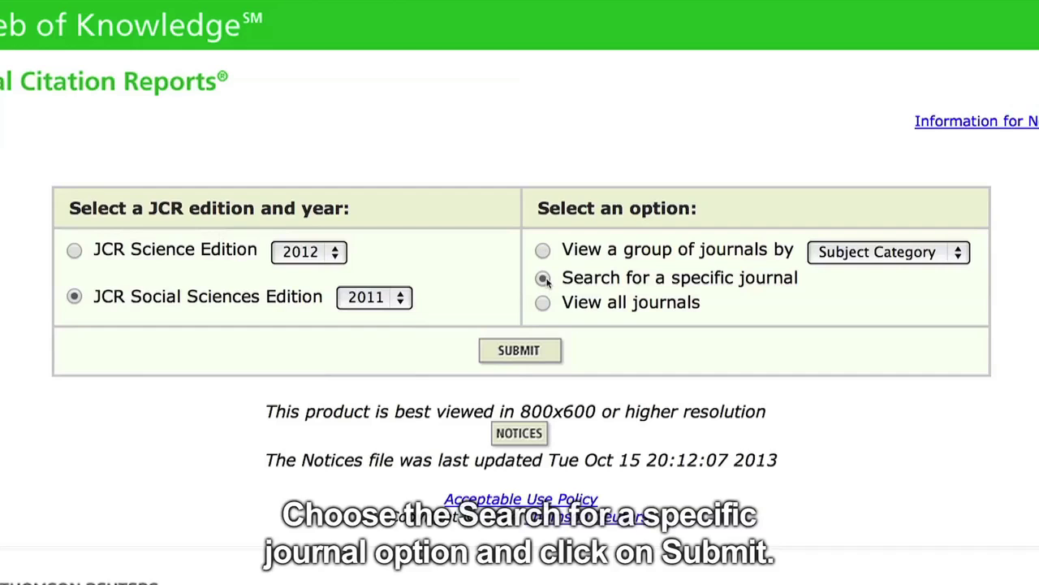
{"action": "left_click", "coordinate": [519, 351]}
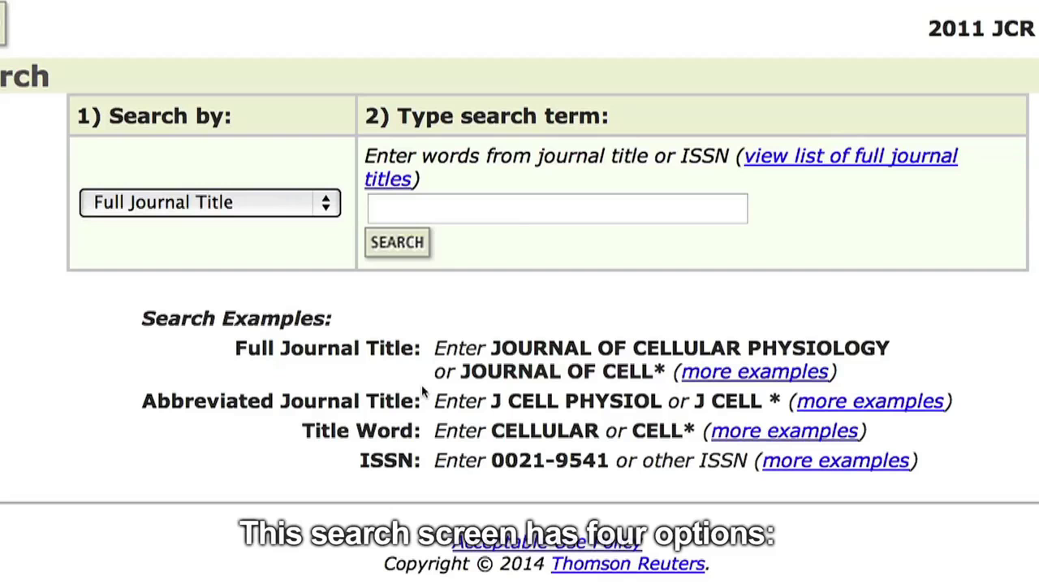
- Search by Full Journal Title for REVIEW OF EDUCATIONAL RESEARCH and point out its 3.169 impact factor
{"action": "left_click_drag", "start_coordinate": [234, 116], "coordinate": [109, 116]}
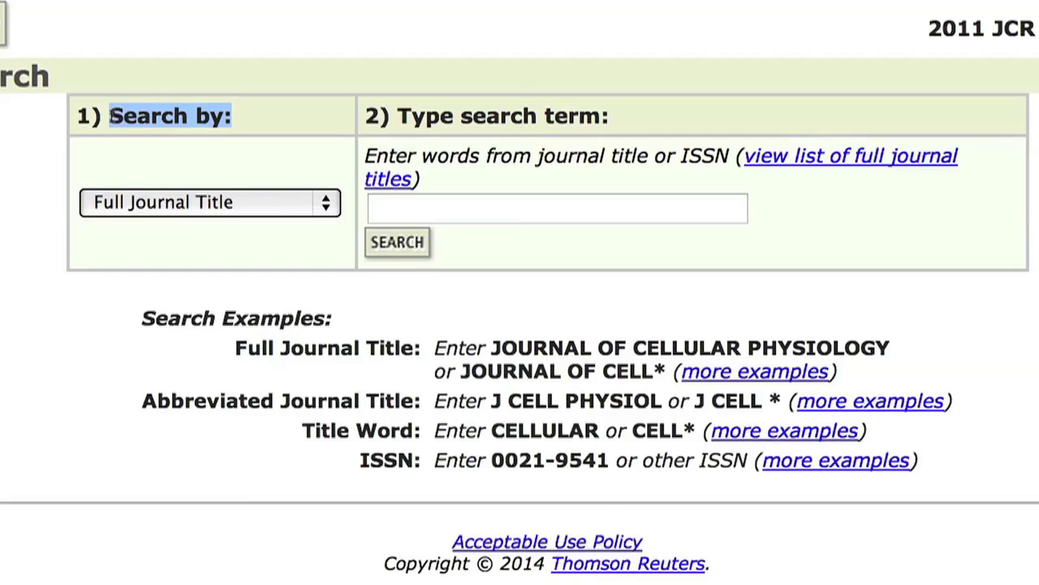
{"action": "left_click", "coordinate": [107, 116]}
{"action": "left_click", "coordinate": [320, 206]}
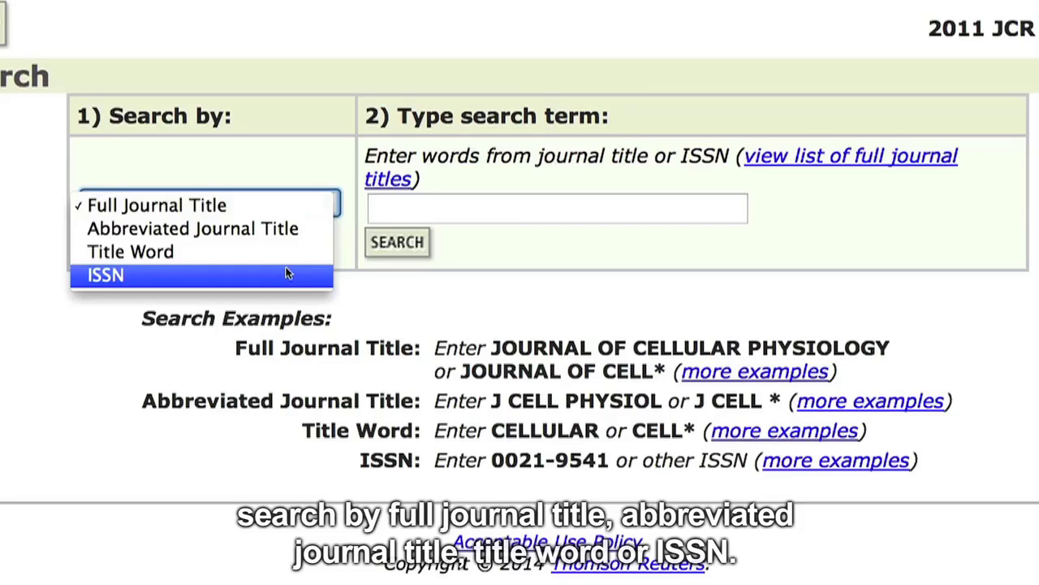
{"action": "left_click", "coordinate": [254, 210]}
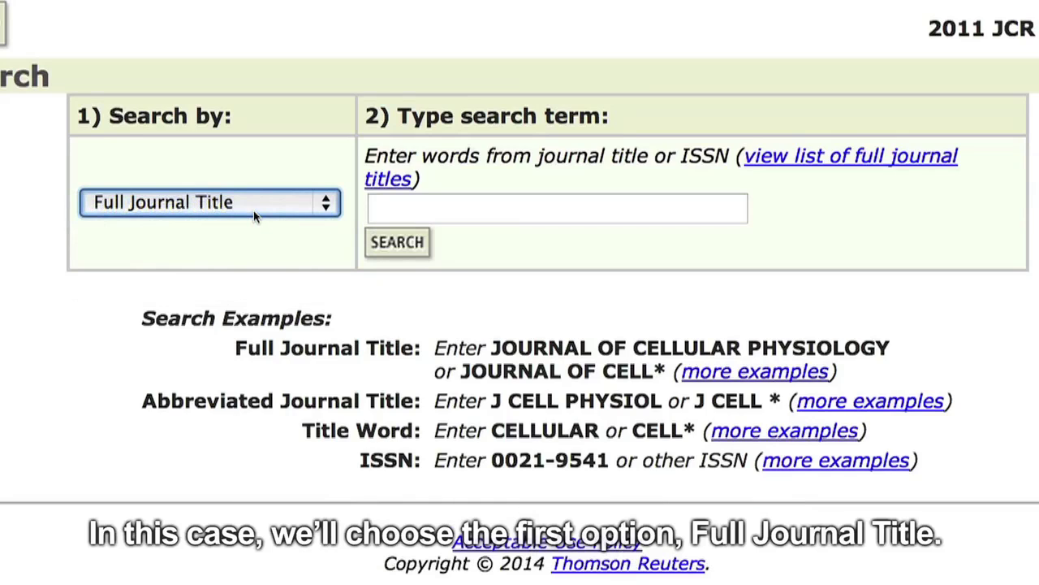
{"action": "left_click", "coordinate": [392, 210]}
{"action": "type", "text": "REVIEW OF EDUCATIONAL RESEARCH"}
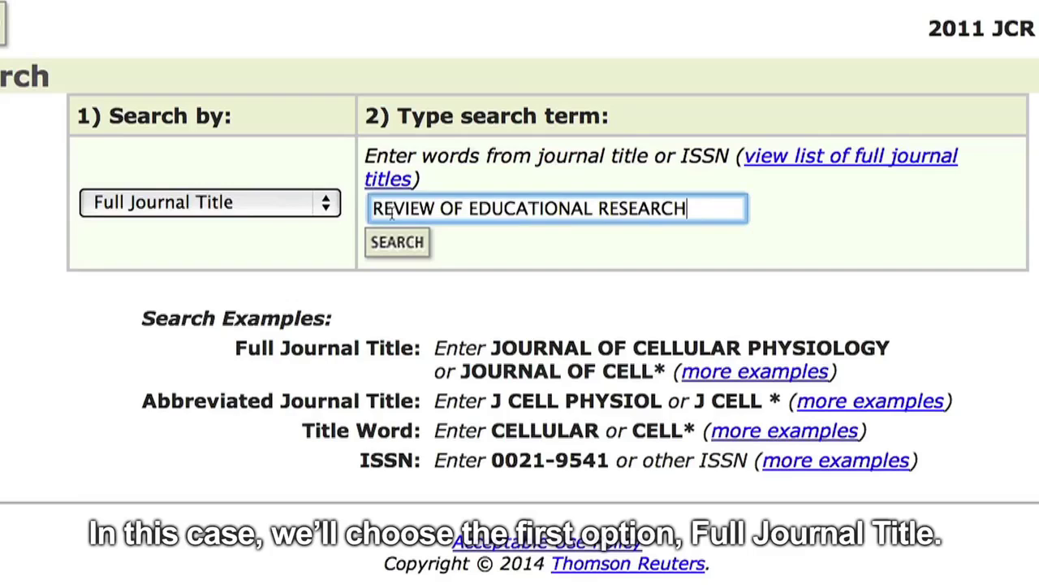
{"action": "left_click", "coordinate": [398, 242]}
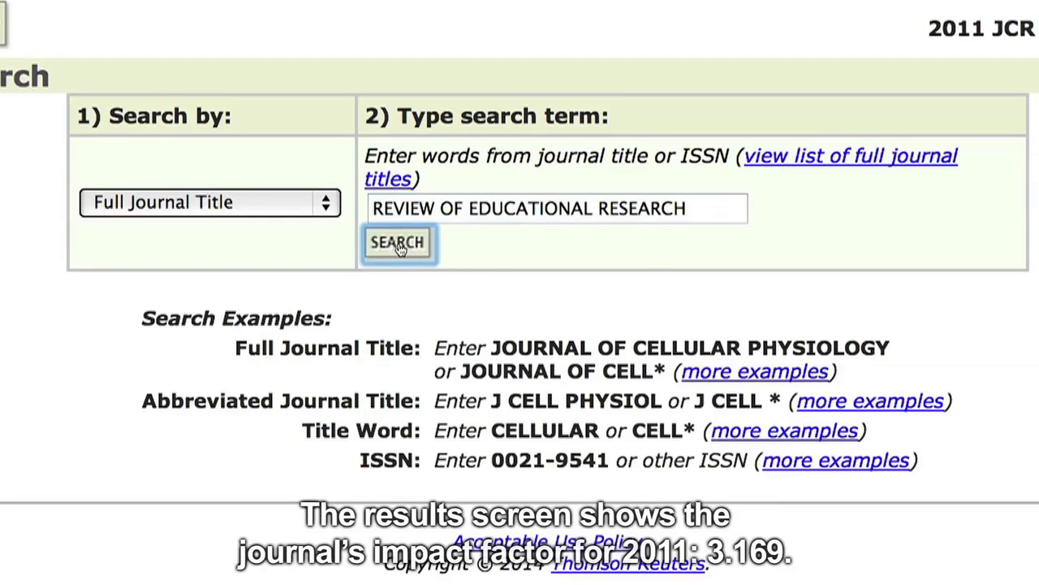
{"action": "left_click_drag", "start_coordinate": [487, 302], "coordinate": [536, 326]}
{"action": "left_click_drag", "start_coordinate": [543, 368], "coordinate": [497, 367]}
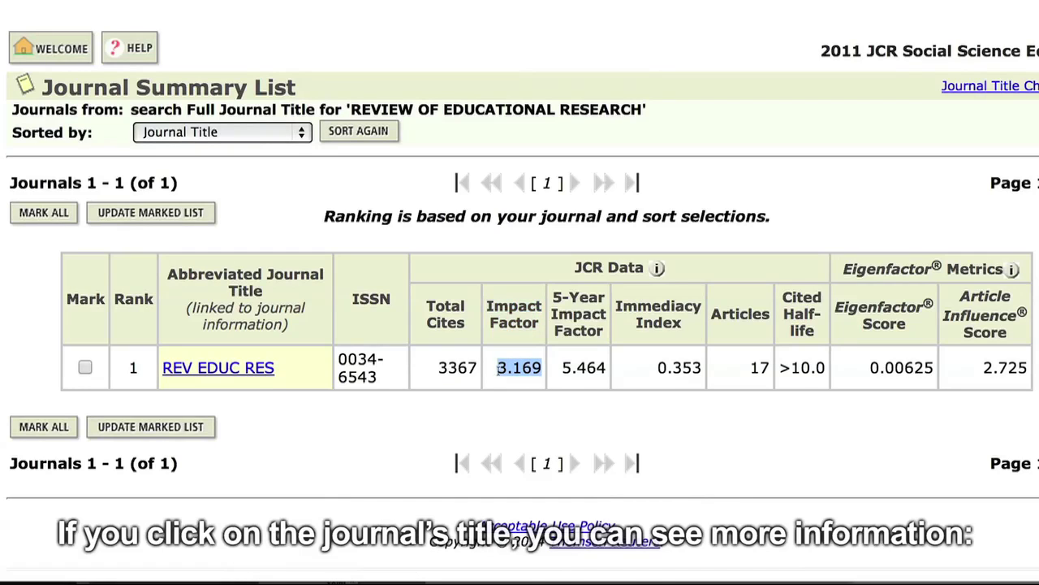
- Open the REV EDUC RES journal details and point out its Journal Title and ISSN
{"action": "left_click", "coordinate": [298, 403]}
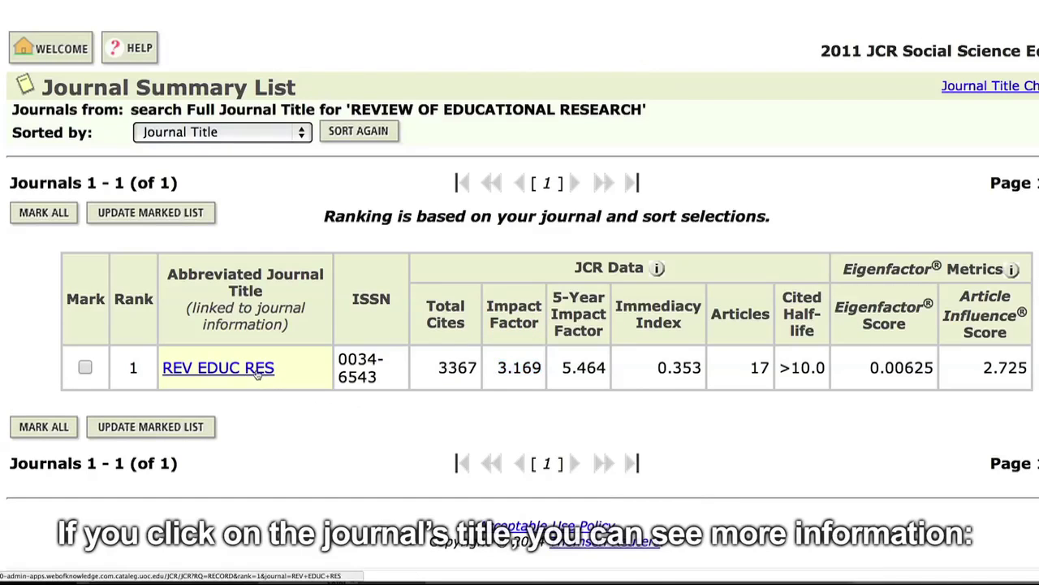
{"action": "left_click", "coordinate": [257, 368]}
{"action": "left_click_drag", "start_coordinate": [227, 185], "coordinate": [342, 184]}
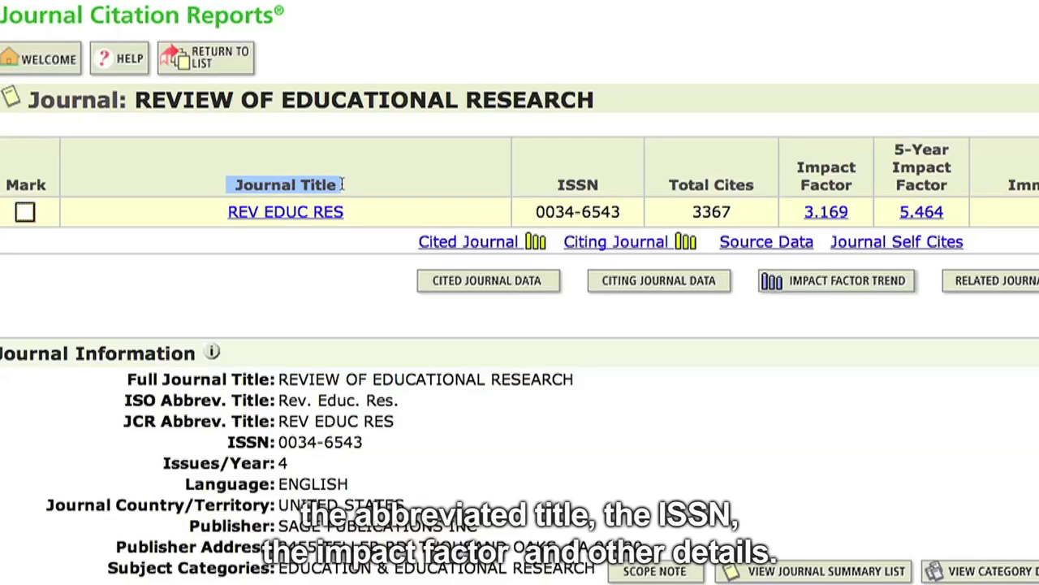
{"action": "left_click", "coordinate": [342, 184]}
{"action": "left_click_drag", "start_coordinate": [560, 184], "coordinate": [604, 184]}
{"action": "left_click", "coordinate": [604, 185]}
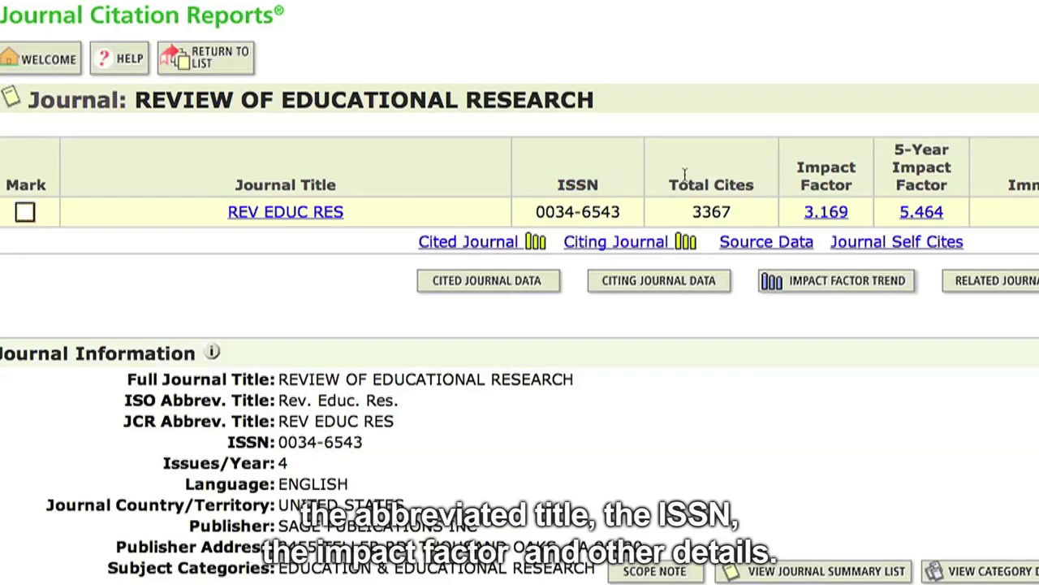
- Point out the Impact Factor heading and show the Impact Factor Trend graph
{"action": "left_click_drag", "start_coordinate": [795, 170], "coordinate": [845, 185]}
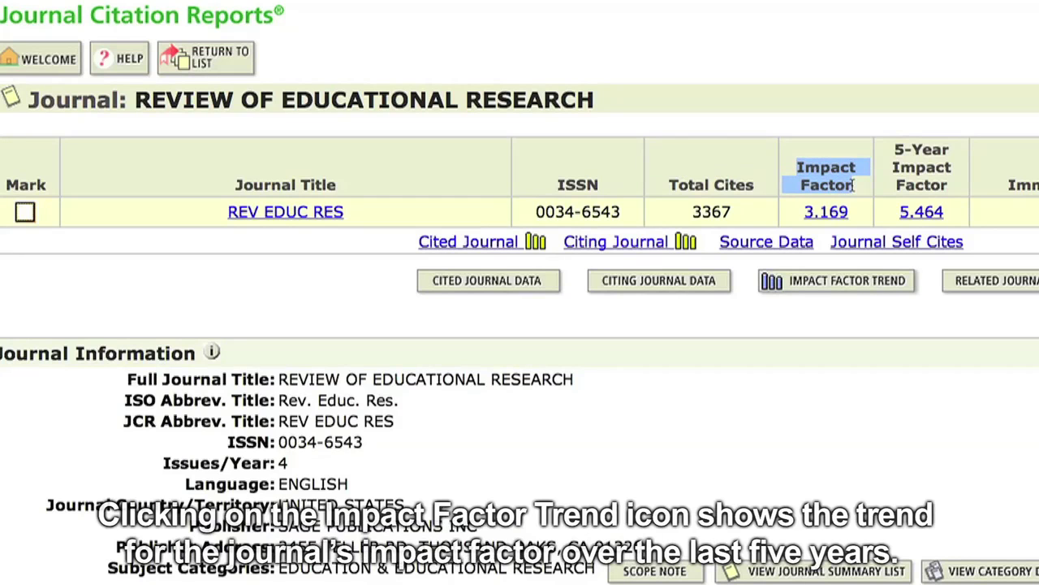
{"action": "left_click", "coordinate": [879, 295]}
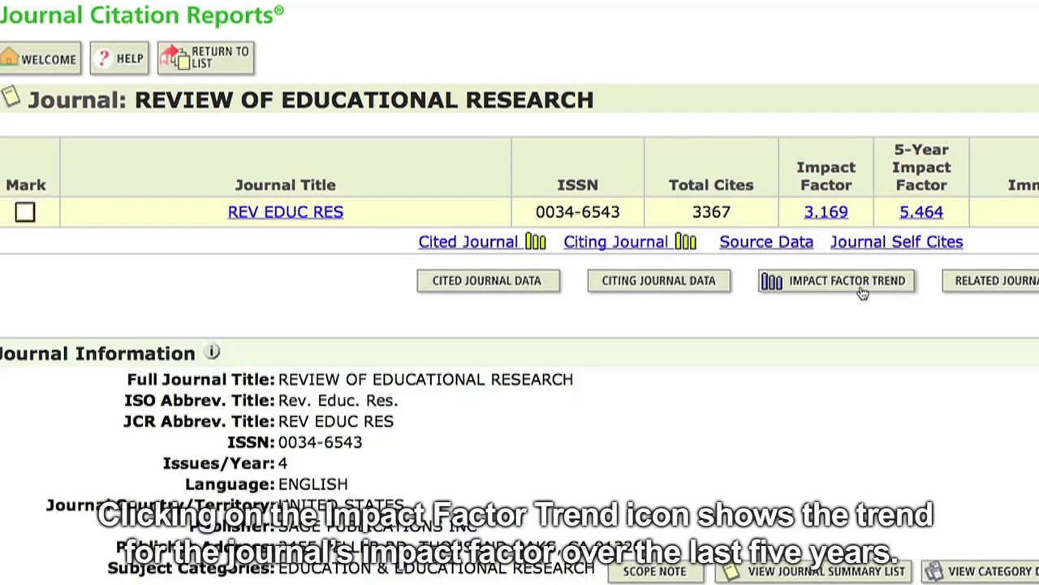
{"action": "left_click", "coordinate": [862, 293]}
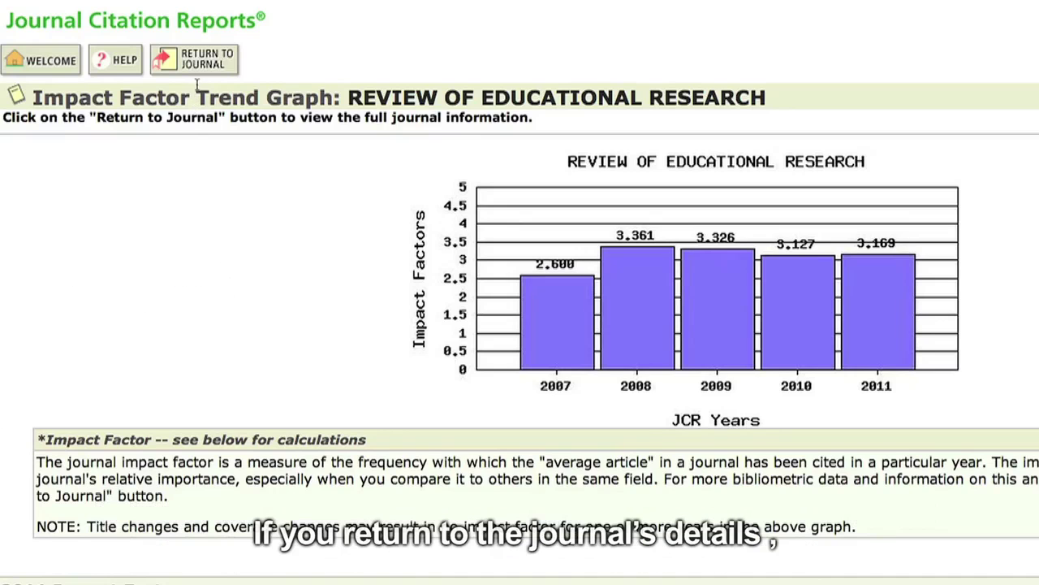
- Return to the journal page, zoom in, note EDUCATION & EDUCATIONAL RESEARCH, and open Journal Ranking
{"action": "left_click", "coordinate": [203, 64]}
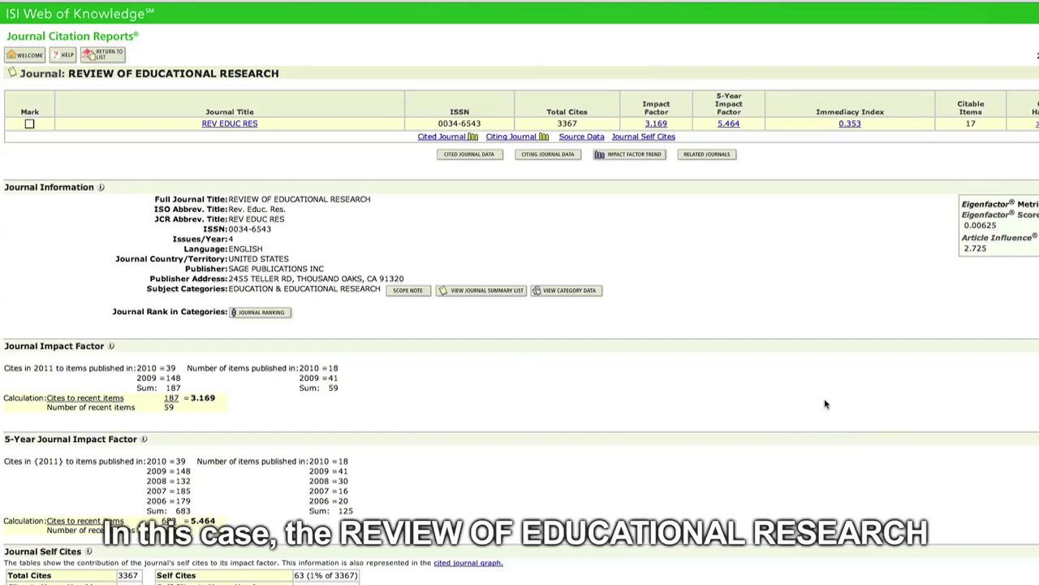
{"action": "key", "text": "super+plus"}
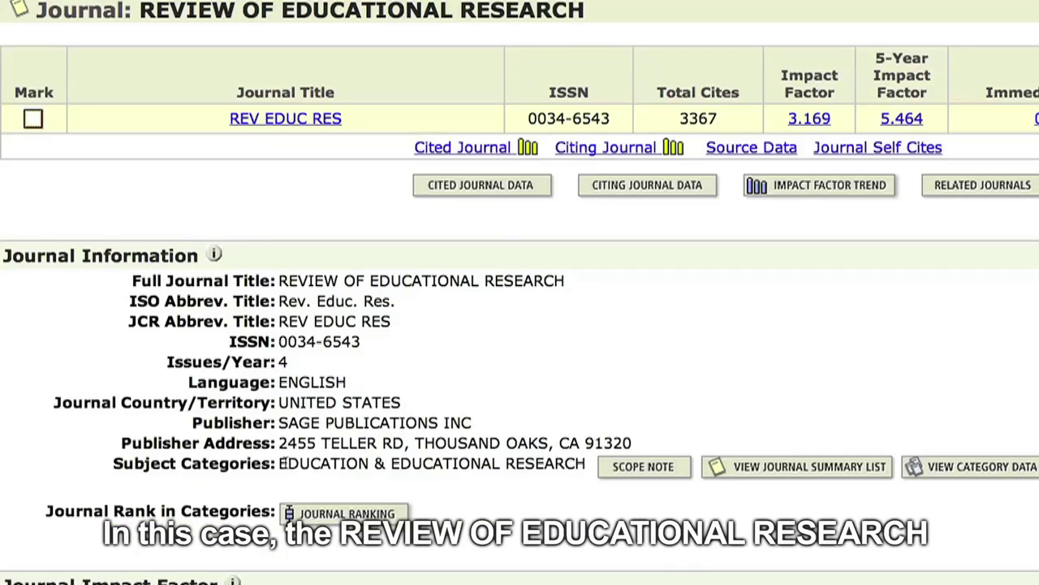
{"action": "left_click_drag", "start_coordinate": [279, 462], "coordinate": [590, 466]}
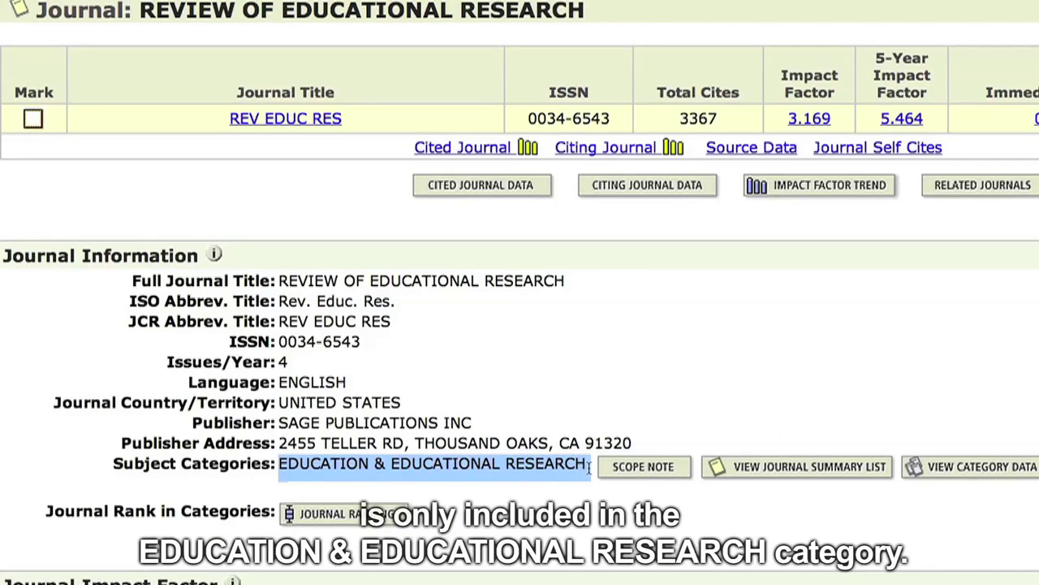
{"action": "left_click", "coordinate": [589, 466]}
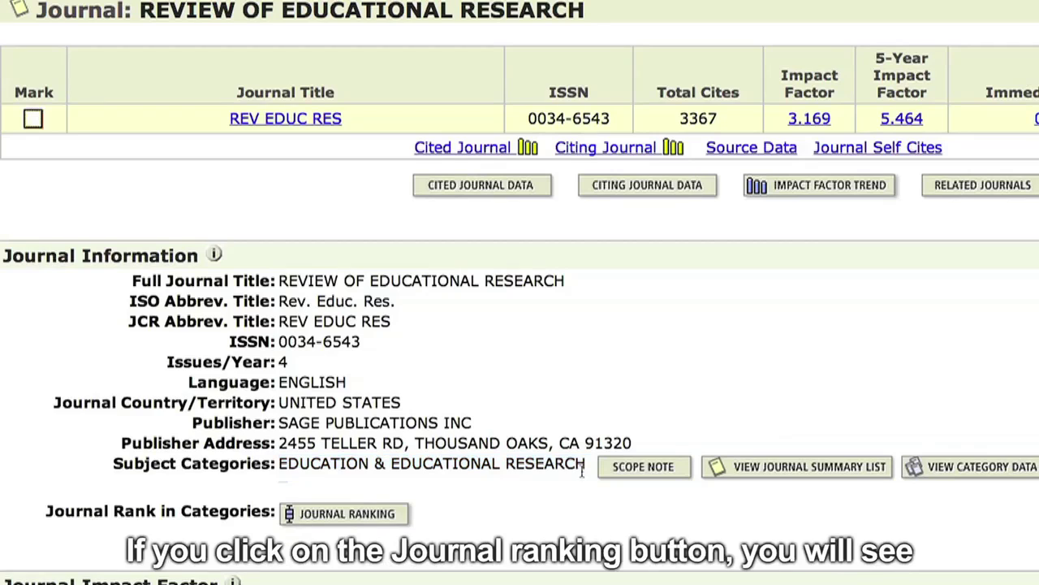
{"action": "left_click", "coordinate": [387, 520]}
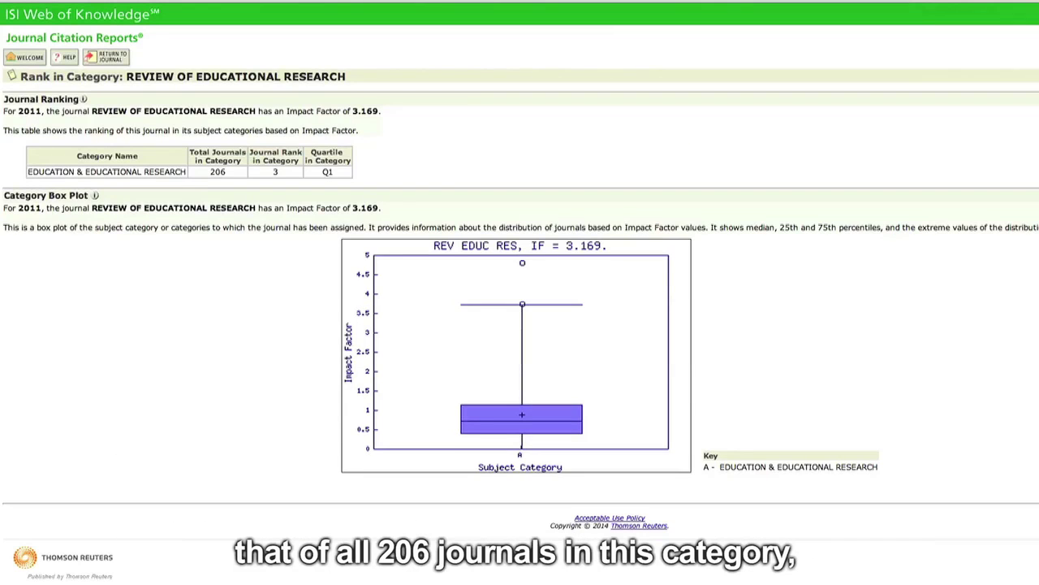
- Point out Total Journals (206), Journal Rank (3) and Quartile (Q1) in the education category
{"action": "left_click_drag", "start_coordinate": [190, 151], "coordinate": [241, 159]}
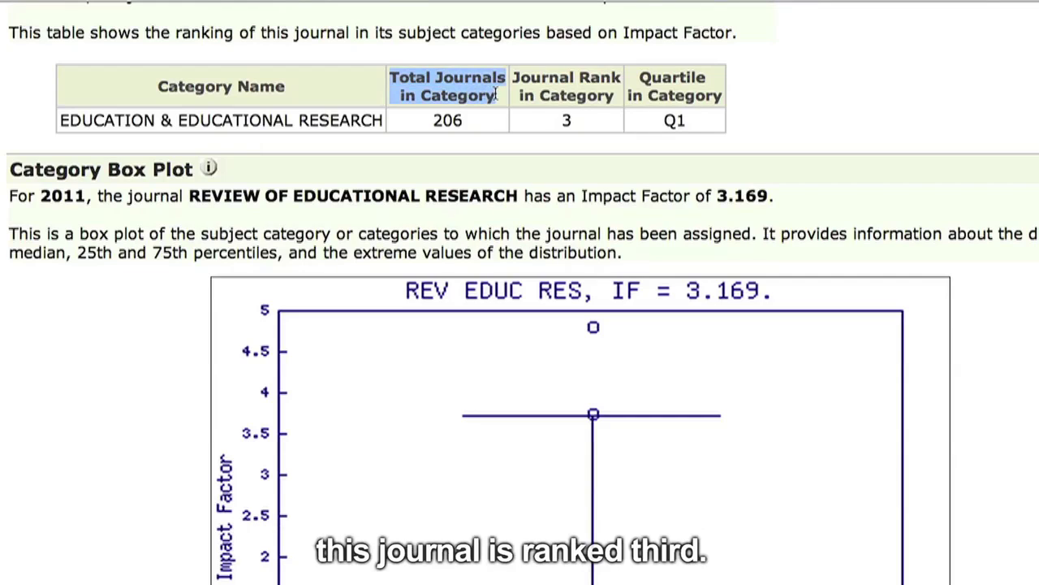
{"action": "left_click", "coordinate": [496, 95]}
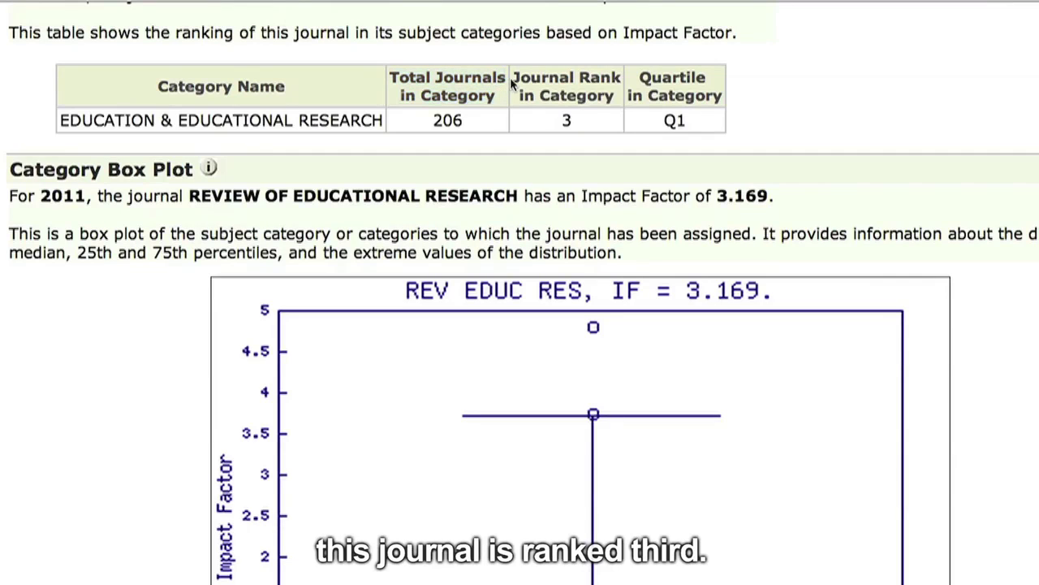
{"action": "left_click_drag", "start_coordinate": [512, 77], "coordinate": [612, 95]}
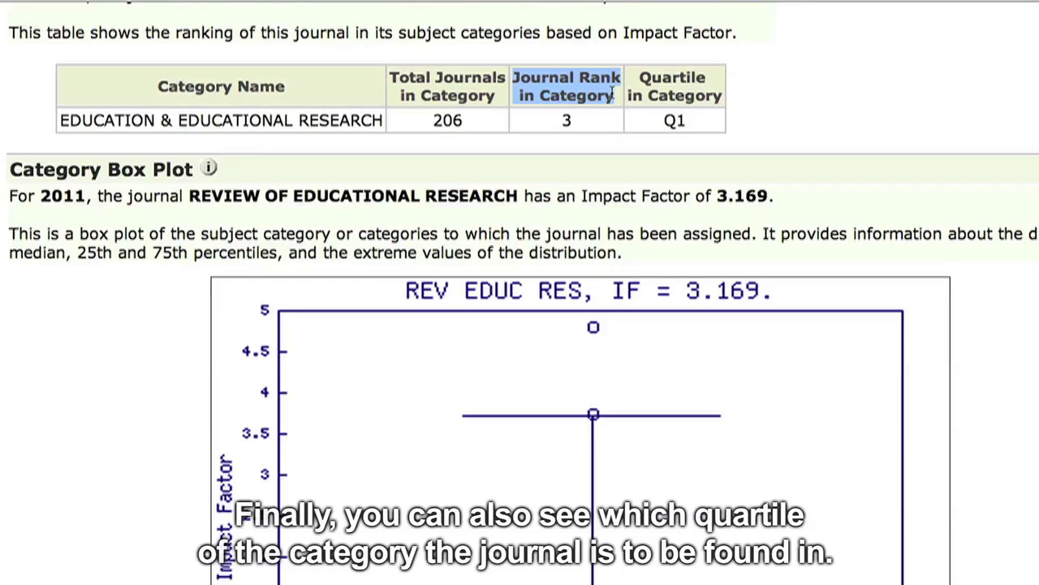
{"action": "left_click", "coordinate": [619, 96]}
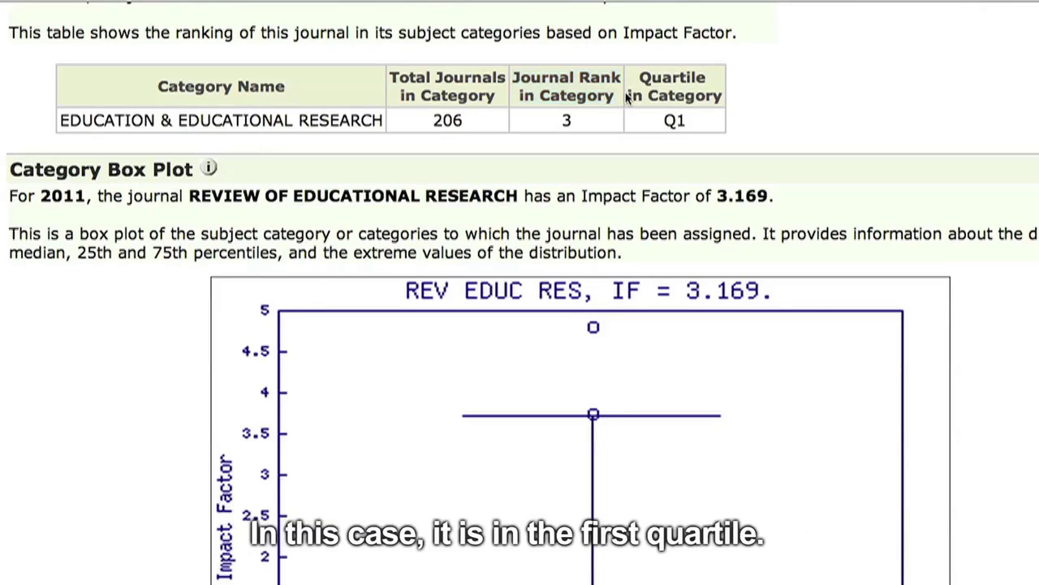
{"action": "left_click_drag", "start_coordinate": [638, 74], "coordinate": [719, 99]}
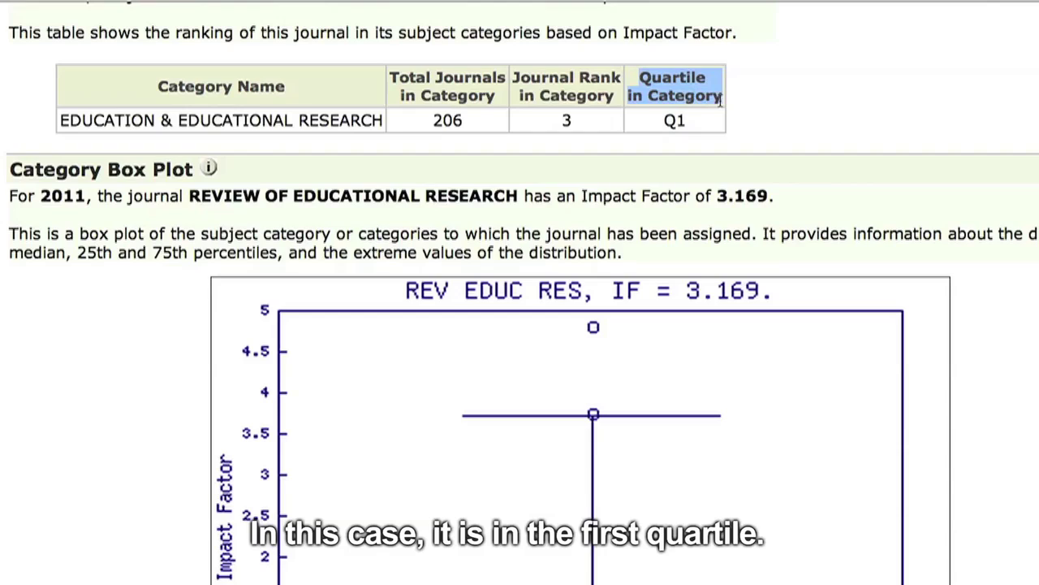